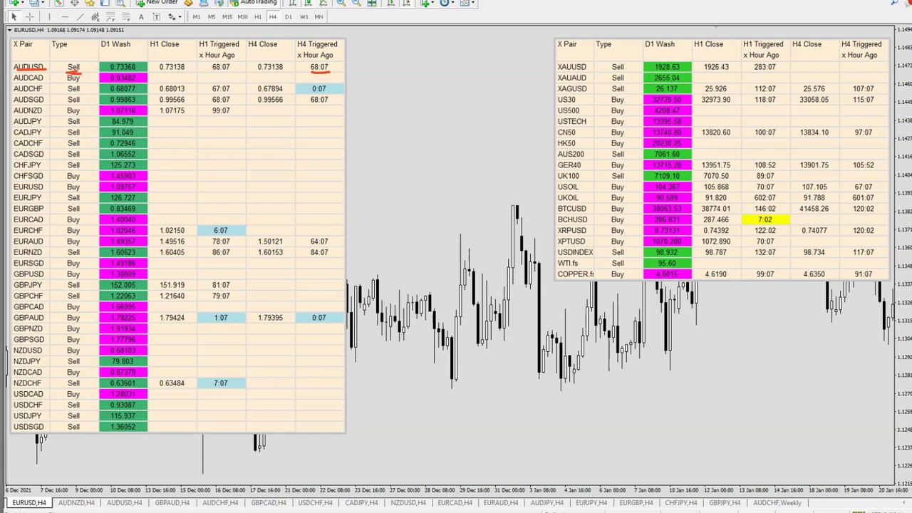
Underline and circle the NZDUSD Buy reading on the dashboard, then clear the annotations
left_click_drag(14, 354, 141, 354)
mouse_move(66, 349)
left_mouse_down()
mouse_move(114, 345)
mouse_move(152, 356)
mouse_move(48, 359)
left_mouse_up()
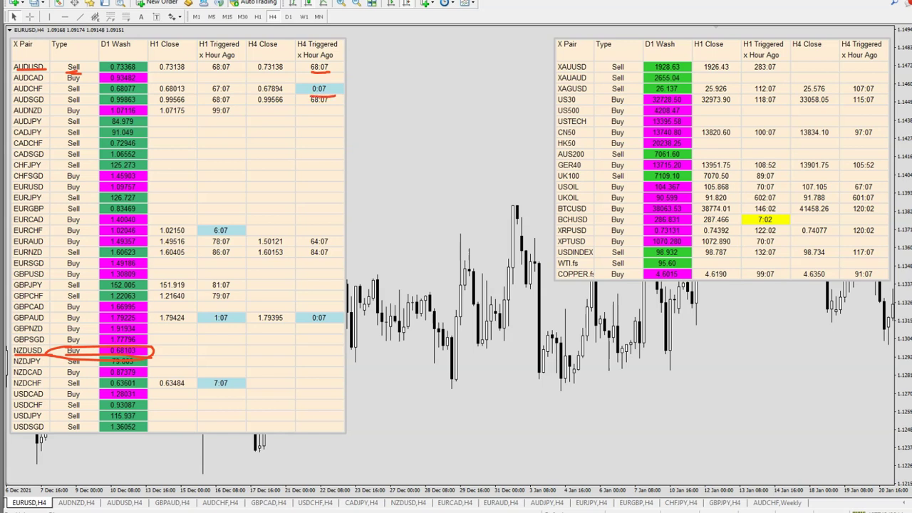
key("Escape")
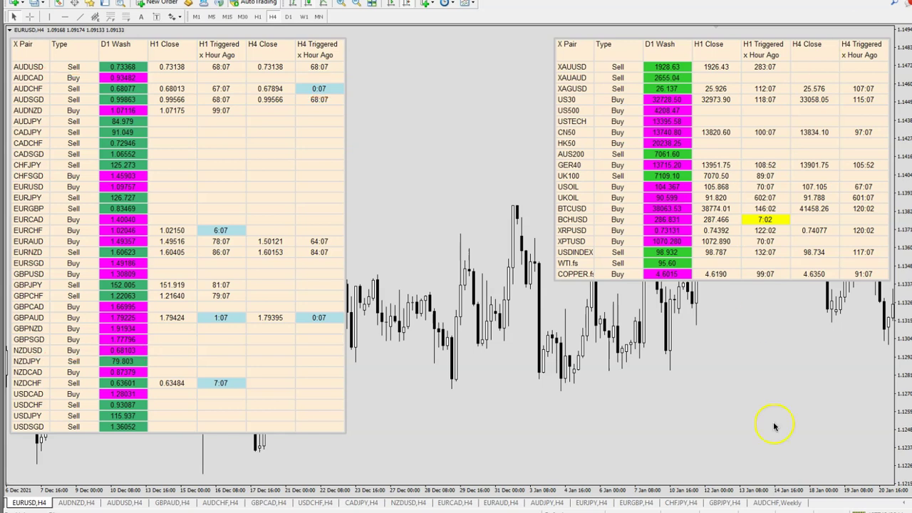
Show the AUDCHF chart on the D1 timeframe, zoomed out for more history
left_click(783, 503)
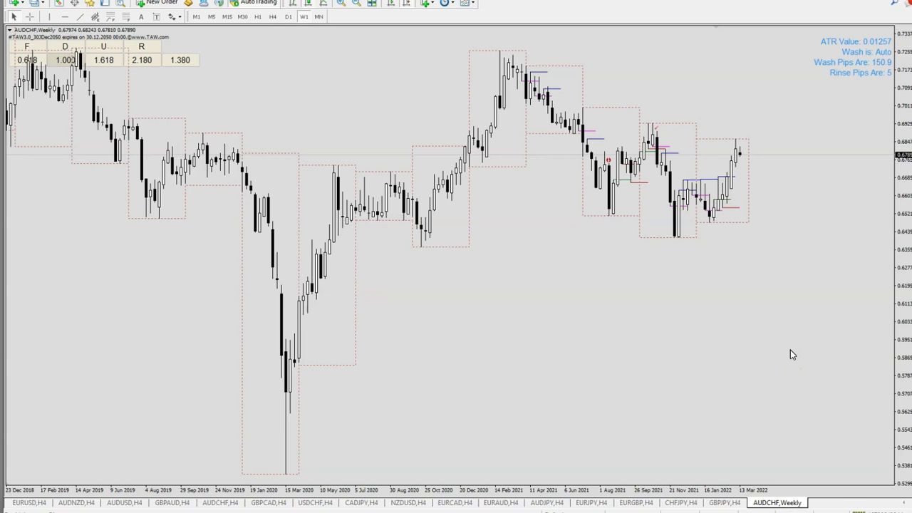
left_click(288, 17)
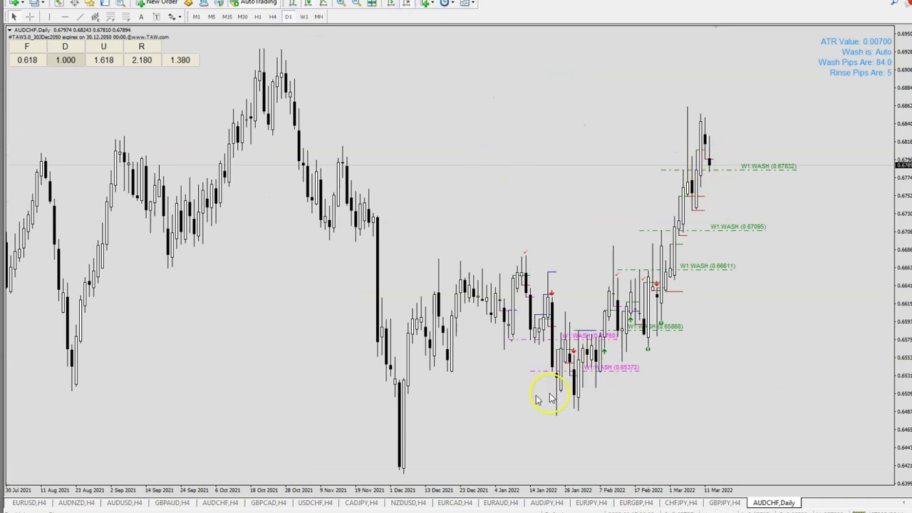
left_click(357, 4)
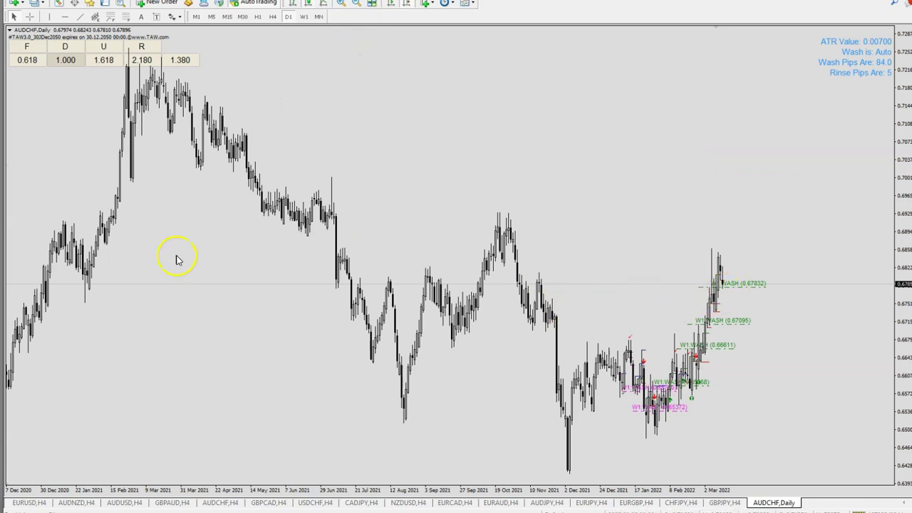
Draw an equidistant channel from the August 2021 low to the highs, then compress the price scale to fit it
left_click(95, 17)
left_click_drag(405, 422, 559, 469)
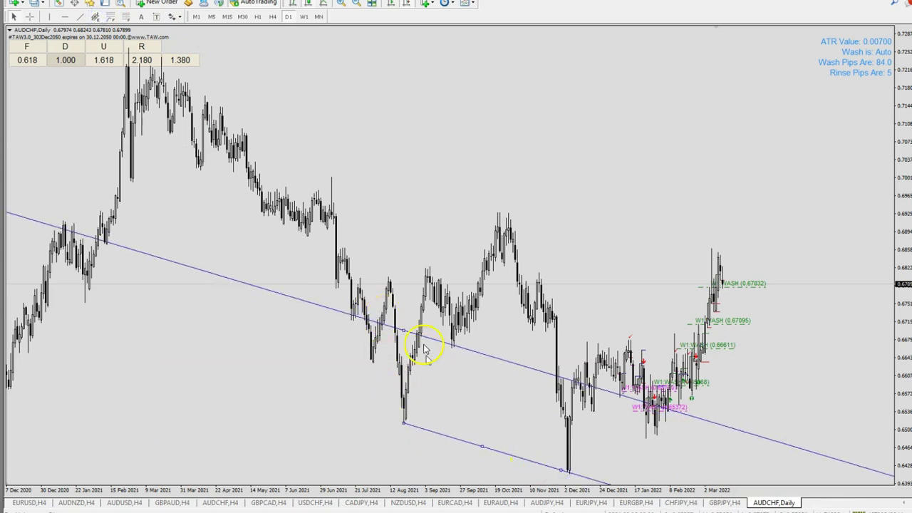
left_click_drag(407, 325, 489, 205)
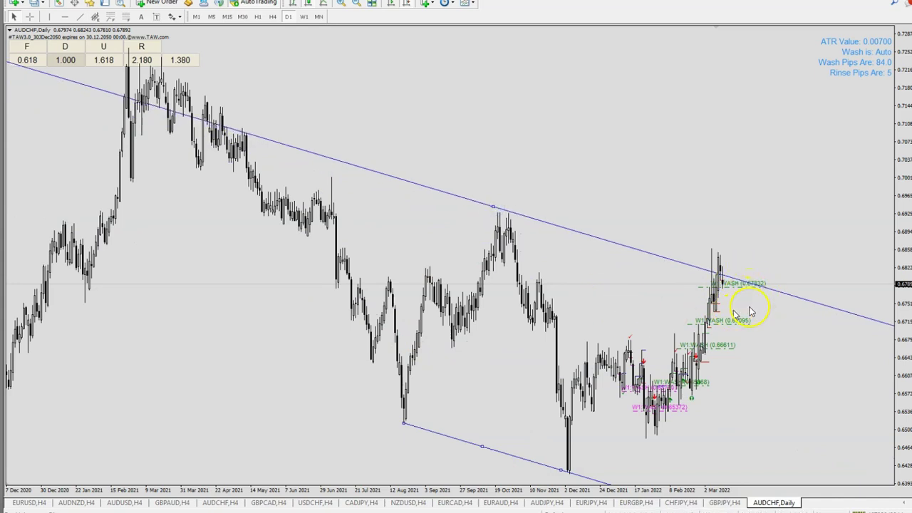
left_click_drag(902, 316, 902, 354)
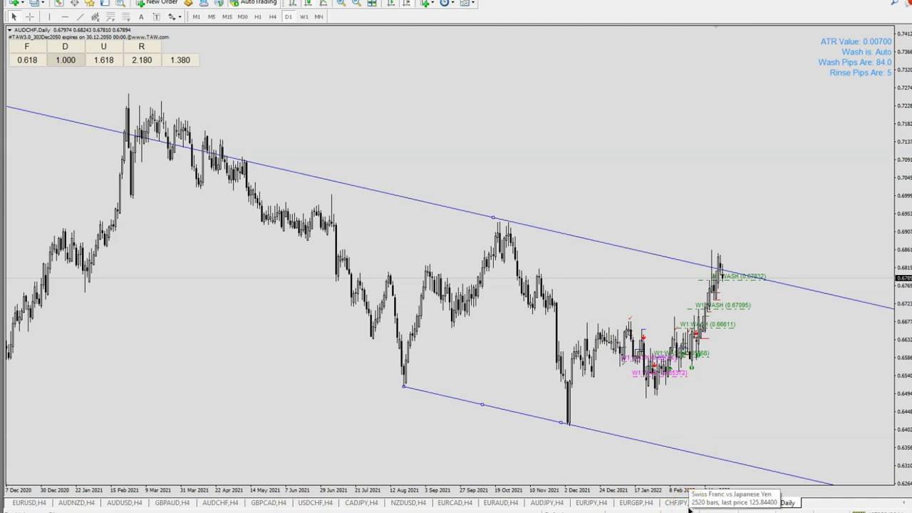
Apply the #Trade Manager TAW template to the AUDCHF H4 chart and dismiss the alert
left_click(215, 504)
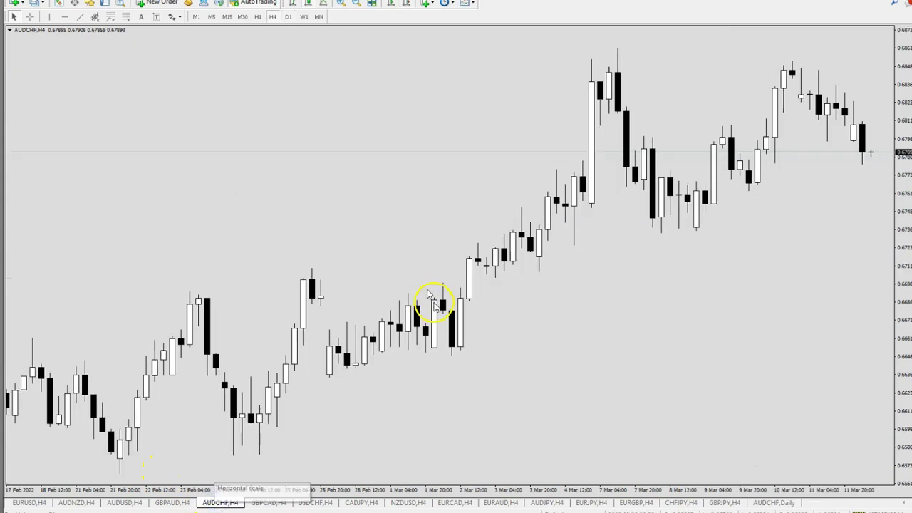
left_click(468, 4)
left_click(486, 84)
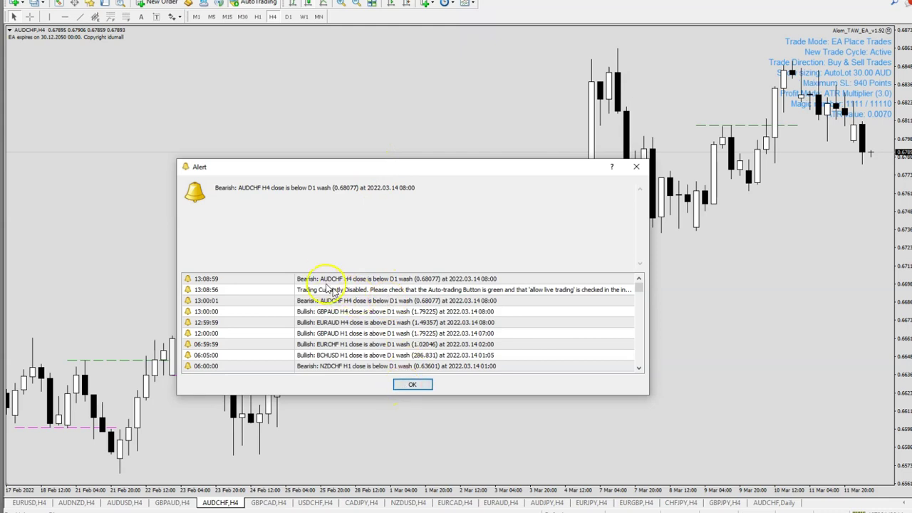
left_click(413, 384)
right_click(337, 127)
left_click(385, 201)
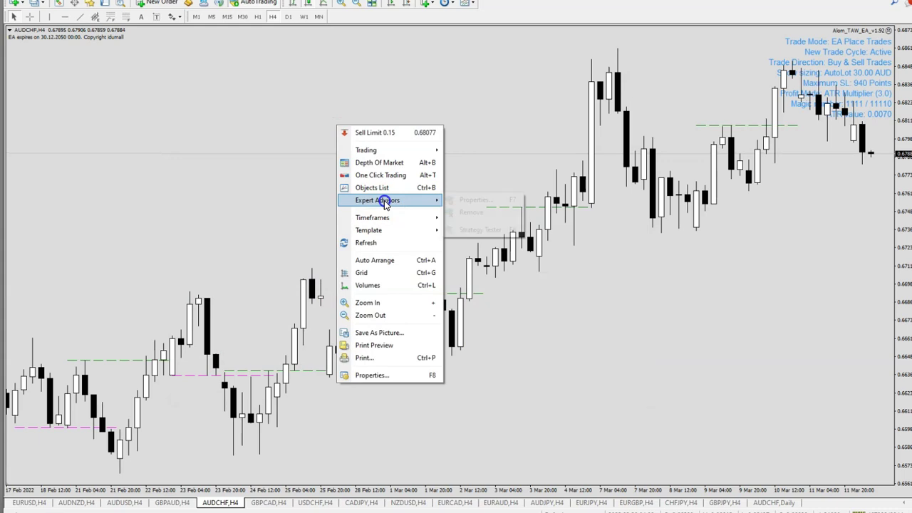
Enable Allow live trading in the EA's Common properties
left_click(483, 199)
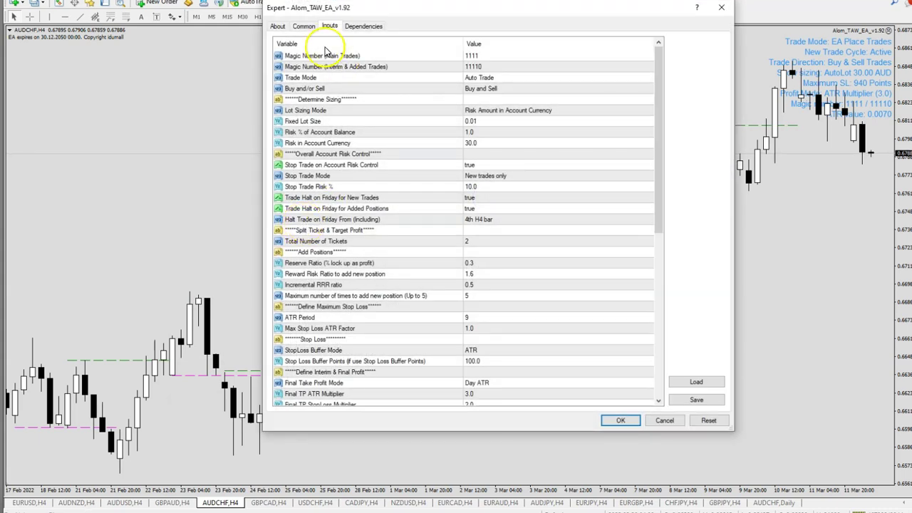
left_click(304, 26)
left_click(280, 115)
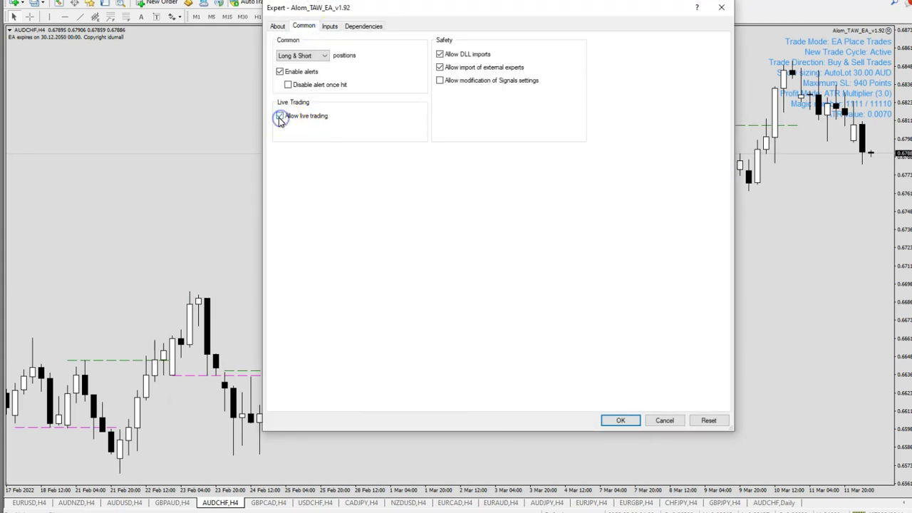
Change the main trades magic number from 1111 to 1154 and the interim one to 11540
left_click(331, 26)
left_click(479, 55)
left_click(482, 55)
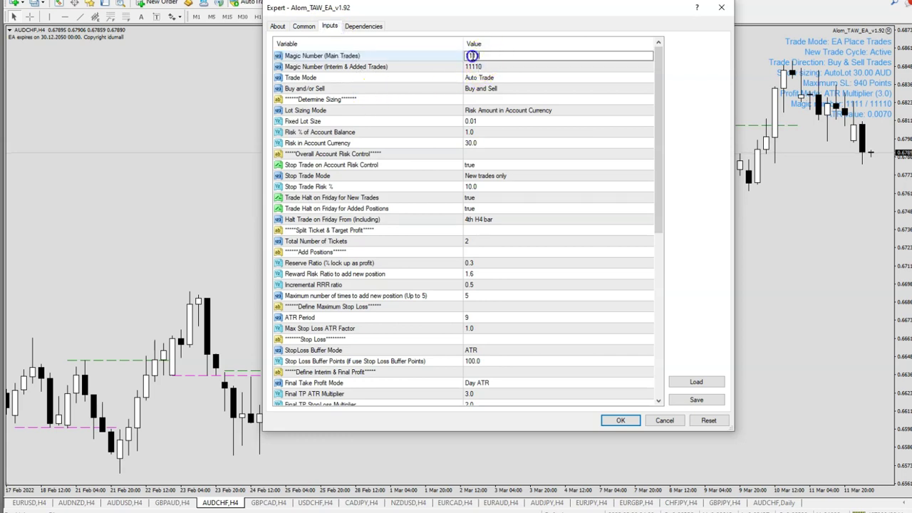
left_click_drag(473, 56, 484, 56)
type("1154")
left_click(477, 66)
left_click(477, 67)
type("540")
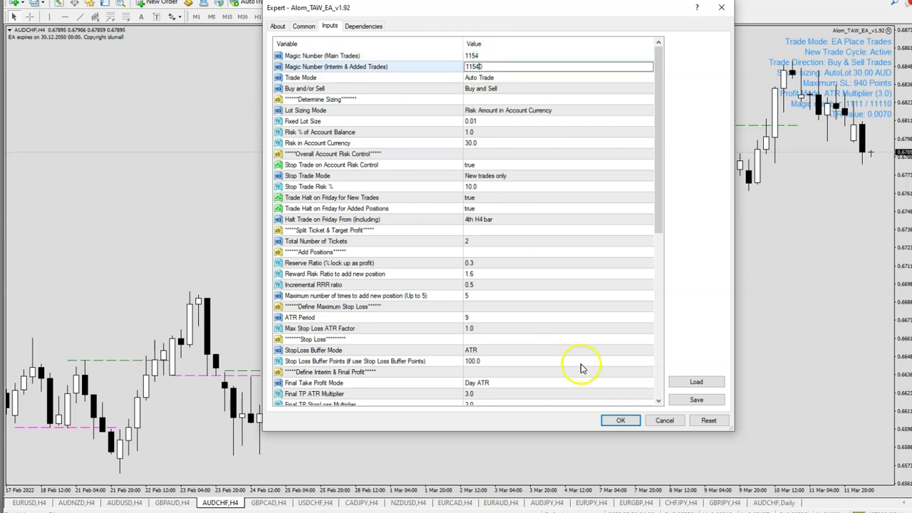
Set Risk in Account Currency to 50.0 and confirm the EA properties with OK
left_click(480, 145)
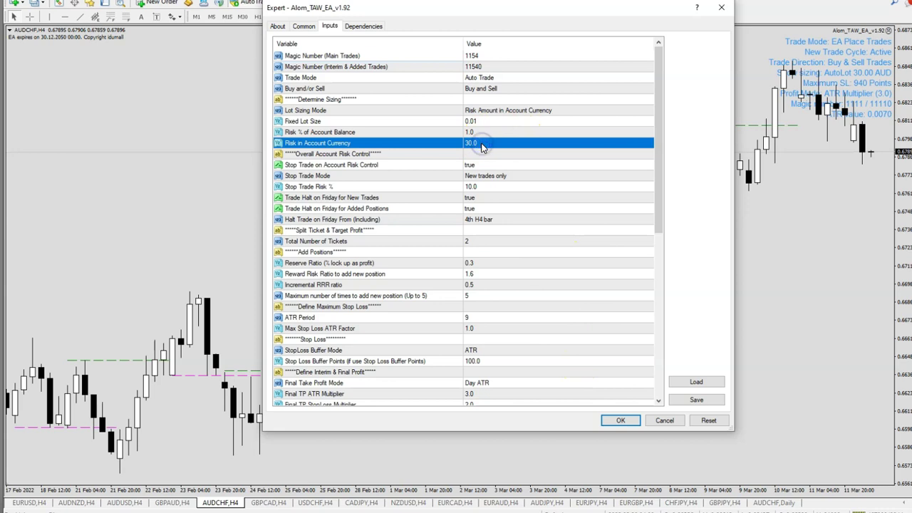
left_click(481, 145)
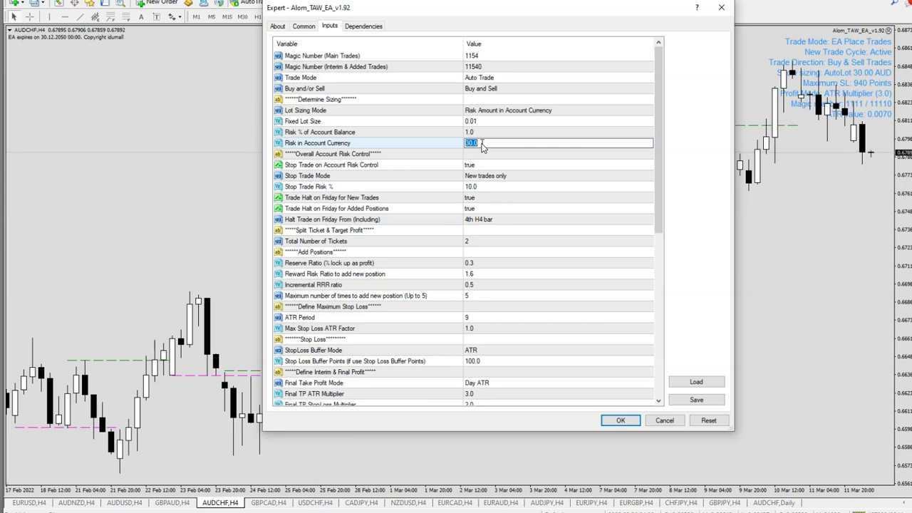
type("5")
key("BackSpace")
type("20")
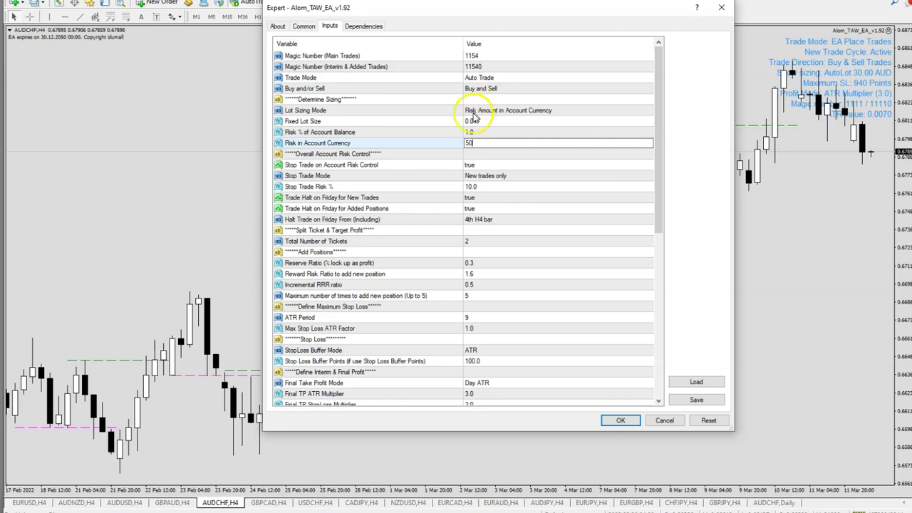
left_click(510, 111)
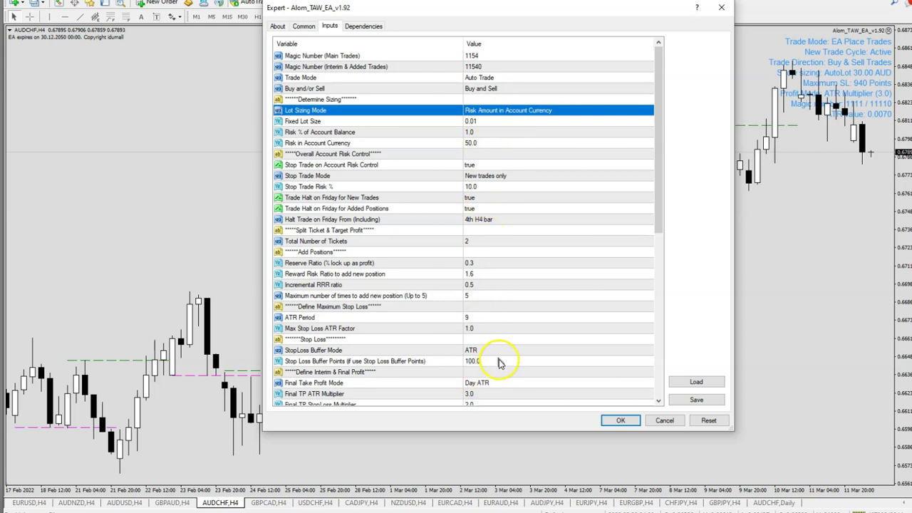
left_click(622, 420)
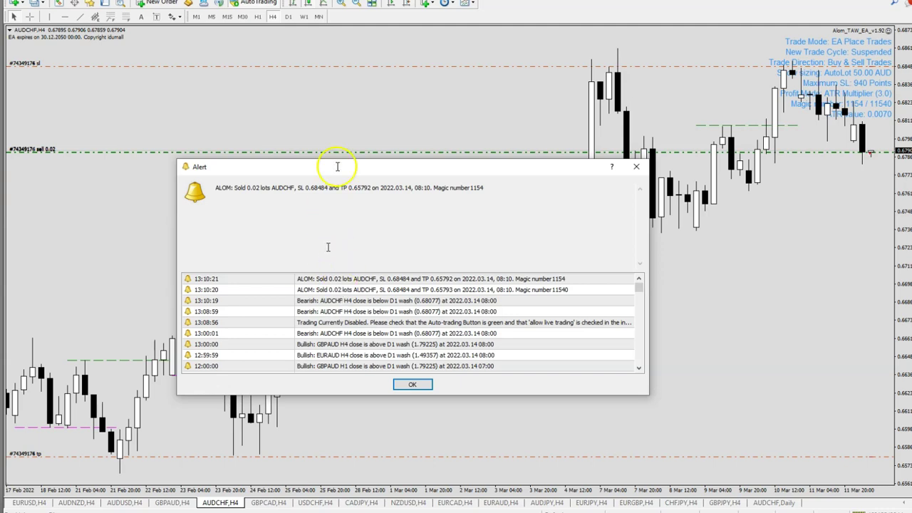
Dismiss the trade alert and turn on Chart Shift for space right of the last bar
left_click(411, 384)
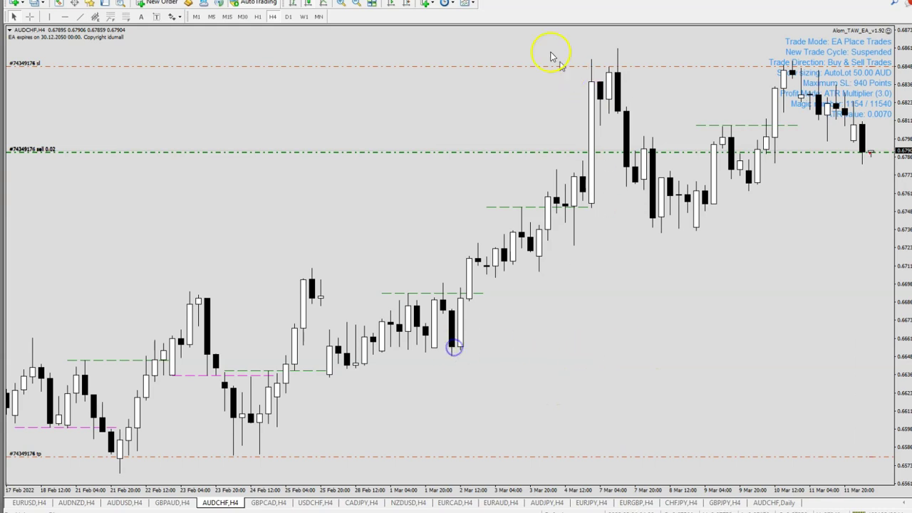
left_click(406, 6)
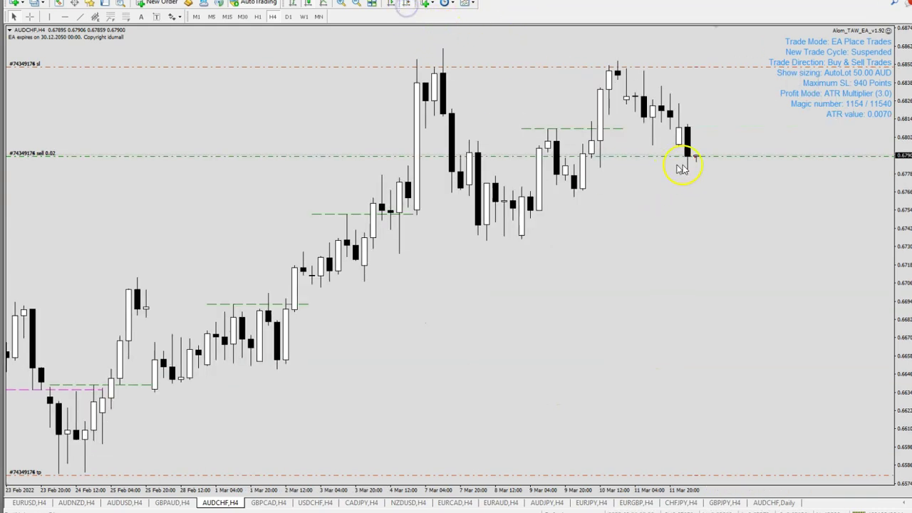
mouse_move(695, 162)
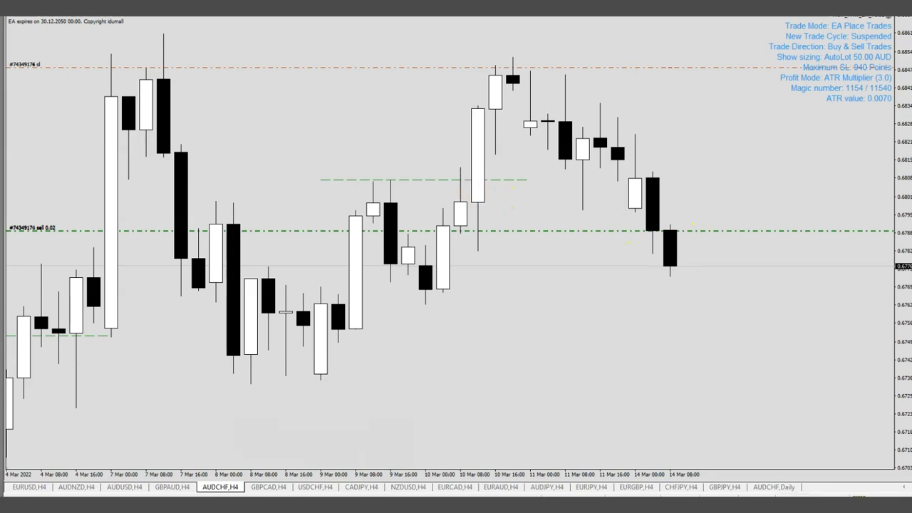
middle_click(696, 259)
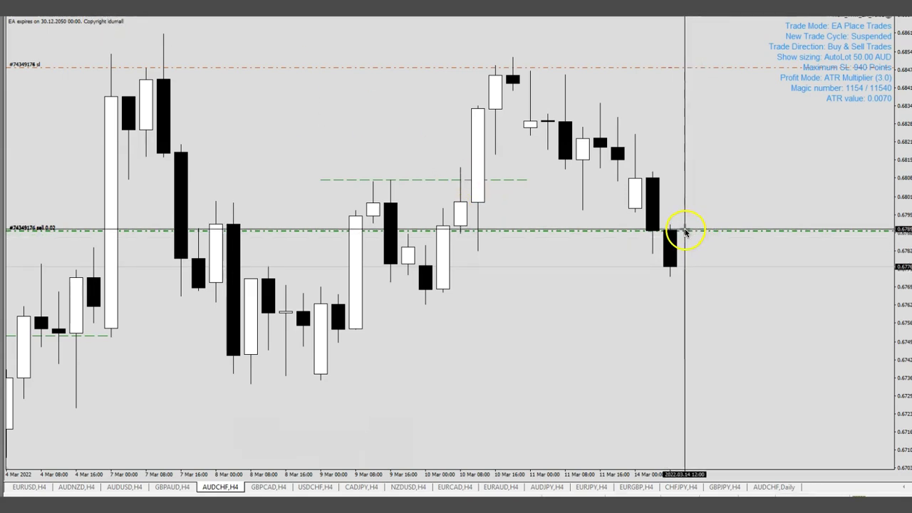
left_click_drag(683, 231, 672, 269)
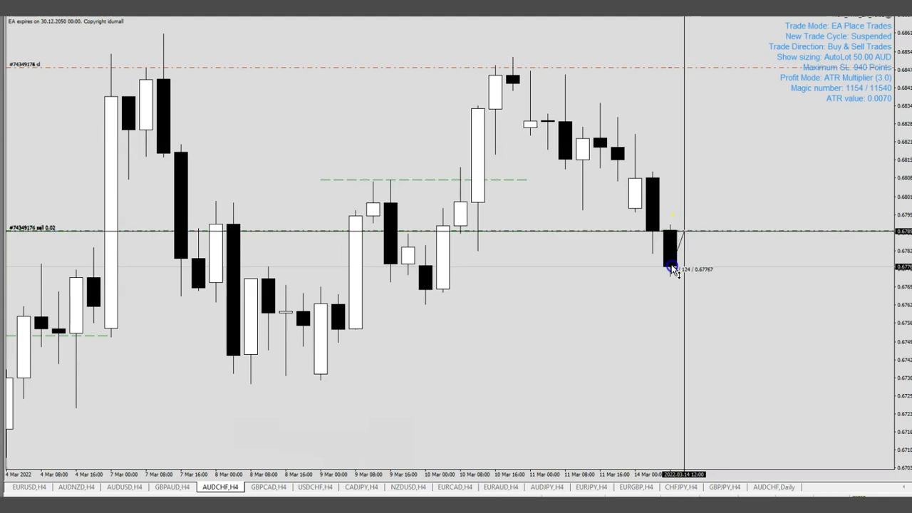
left_click_drag(671, 269, 670, 267)
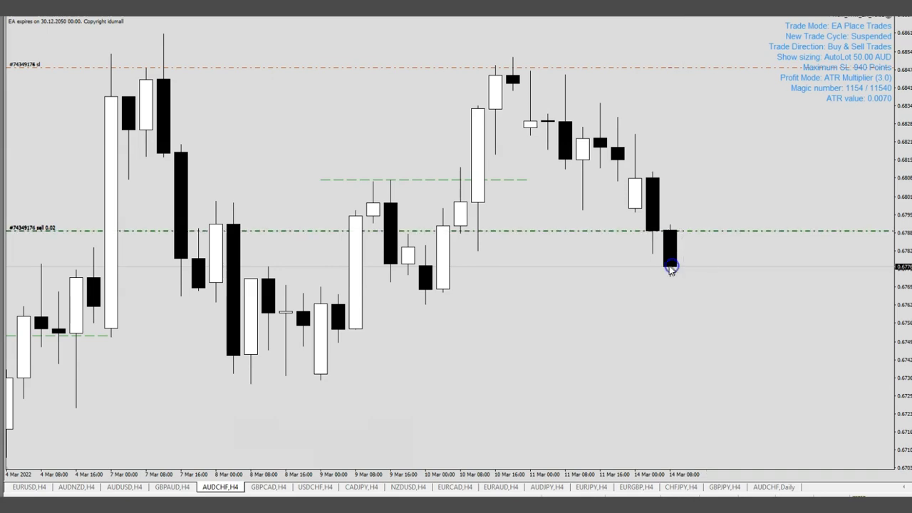